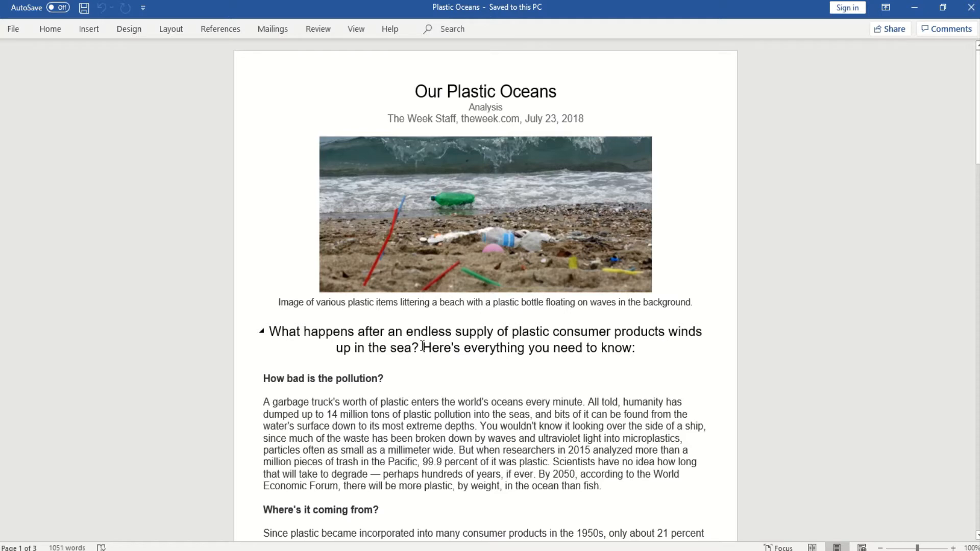
Insert "(Does it ever go away?)" in the heading between "up in the sea?" and "Here's everything you need to know:"
left_click(422, 347)
type("(Does it ")
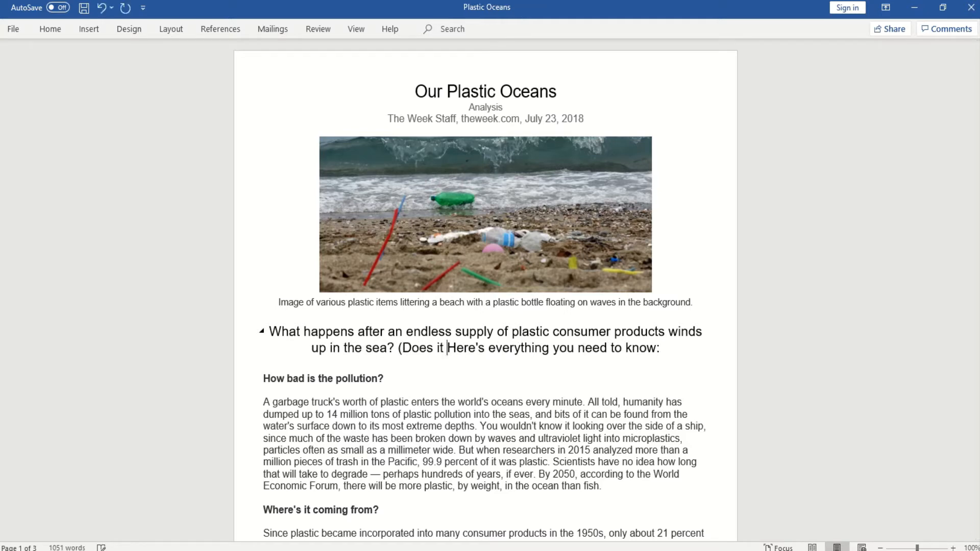
type("ever go away")
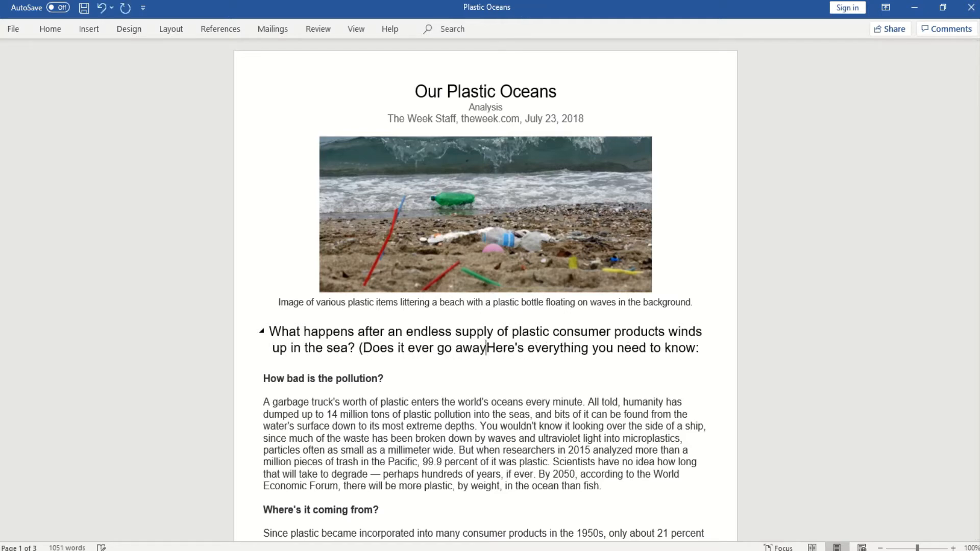
type("?)")
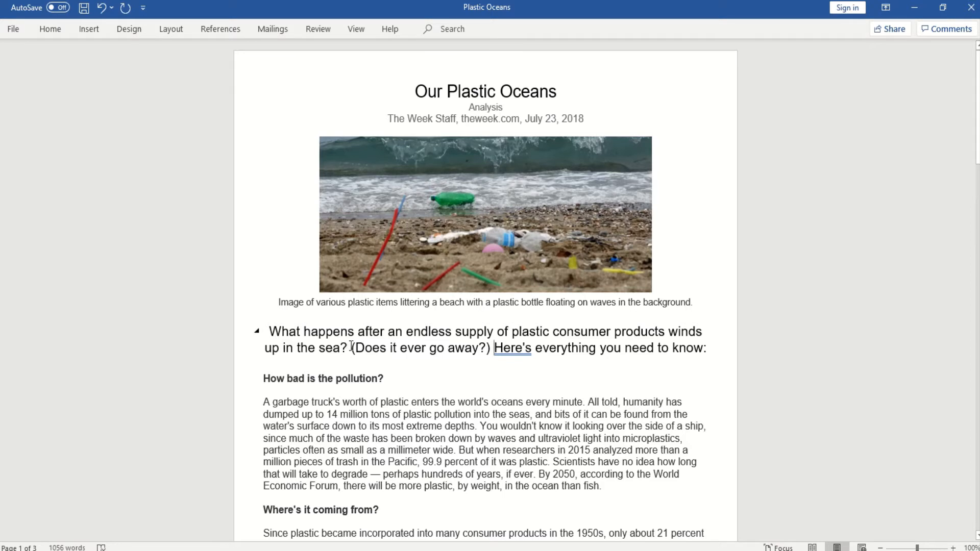
Change the font color of "(Does it ever go away?)" in the heading to dark purple
left_click_drag(352, 345, 488, 349)
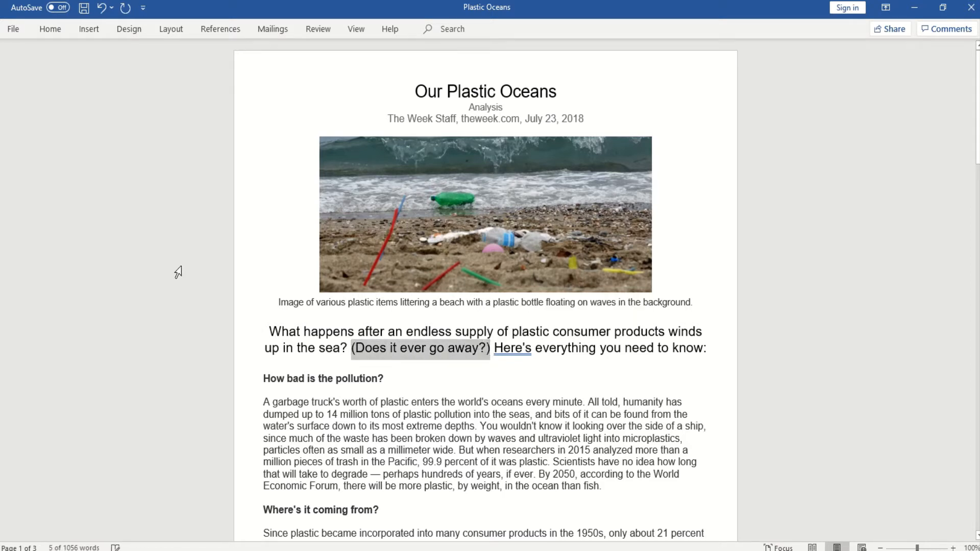
left_click(50, 30)
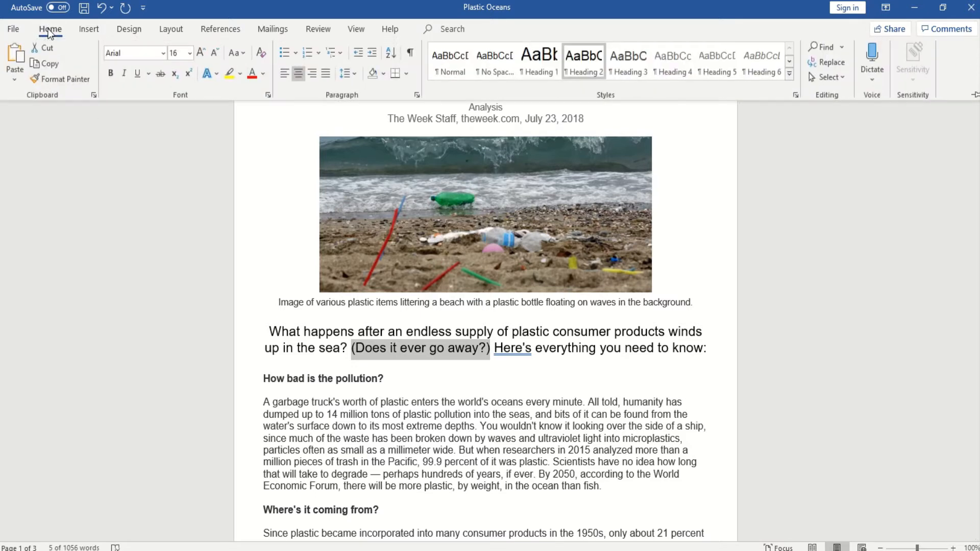
left_click(263, 76)
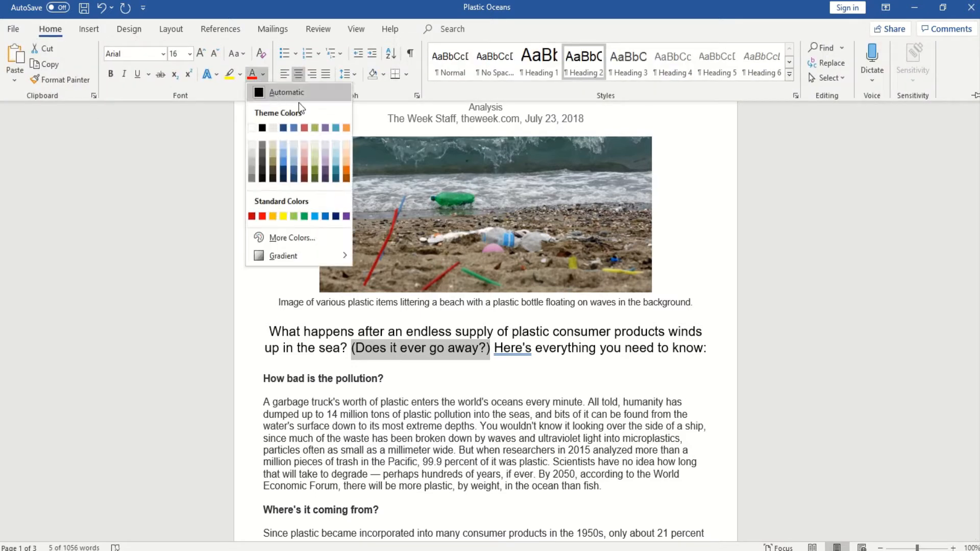
left_click(326, 173)
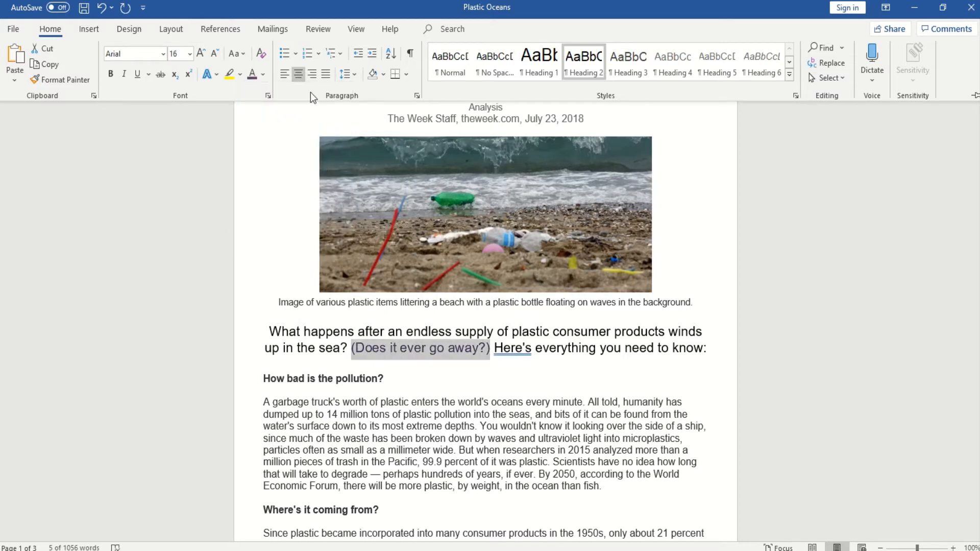
Set the font color of "(Does it ever go away?)" to Automatic and highlight the question in yellow
left_click(263, 74)
left_click(259, 93)
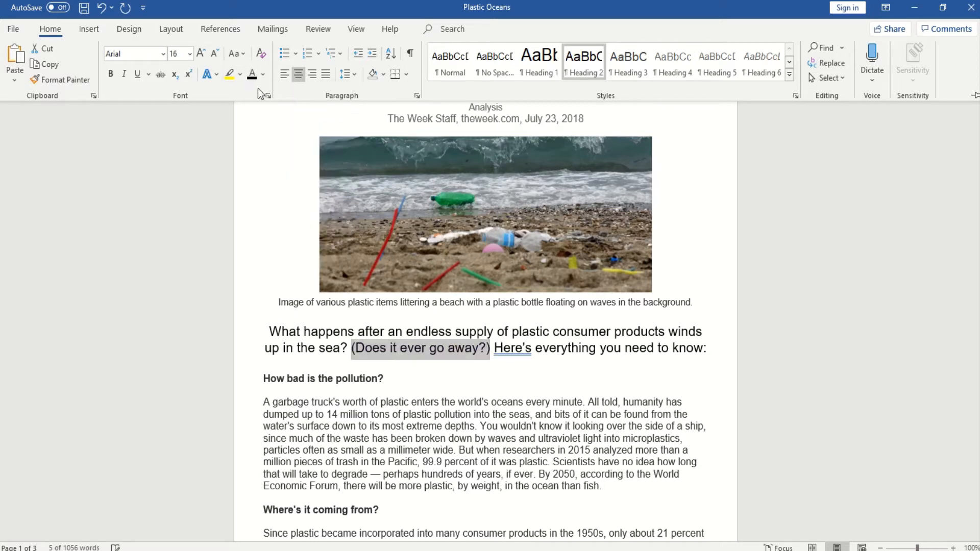
left_click(228, 76)
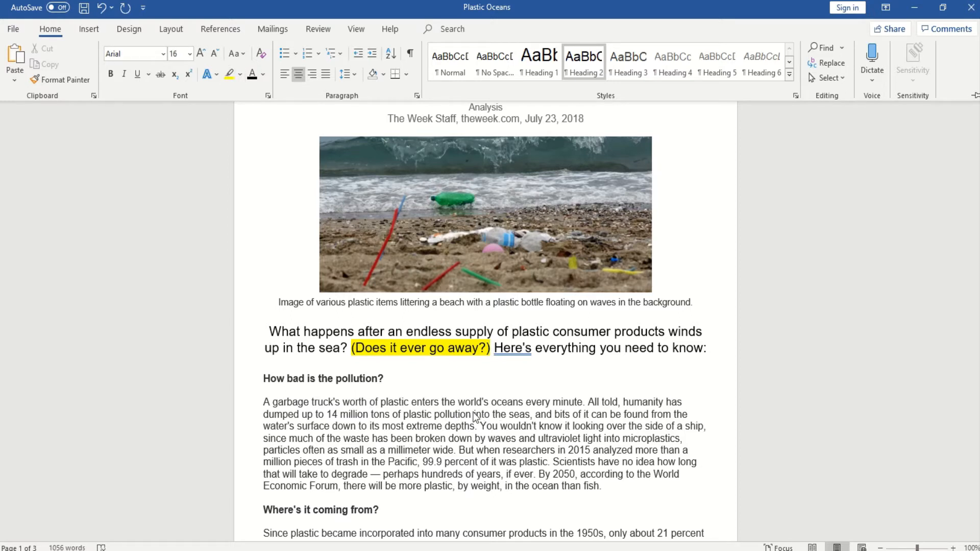
key("ctrl+F1")
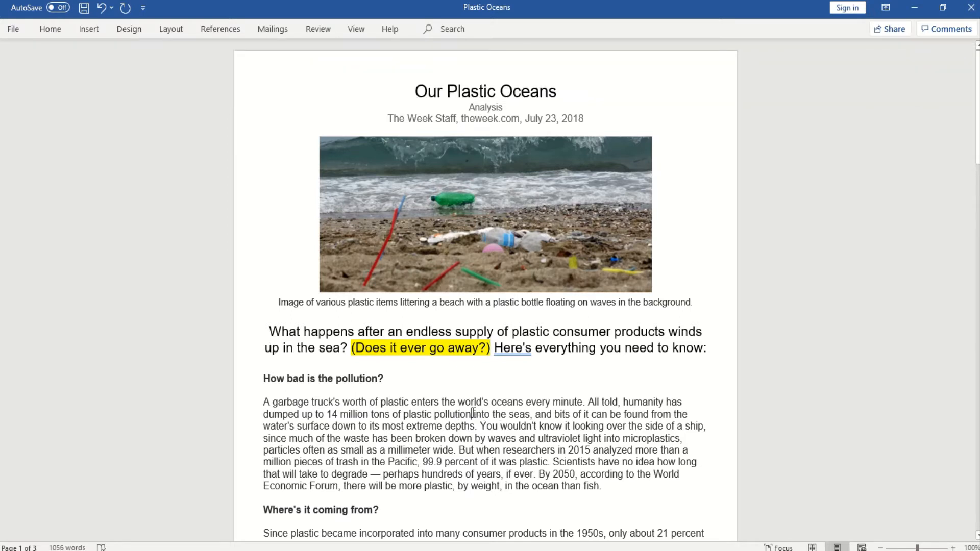
Insert "(WOW!!)" after "14 million tons of plastic pollution" in the first body paragraph
left_click(472, 413)
type("(WOW! ")
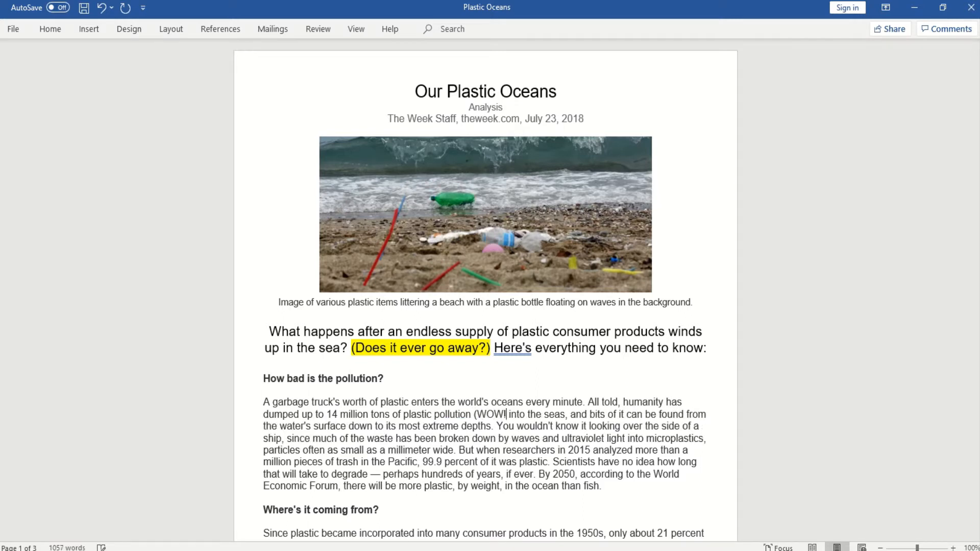
type("!)")
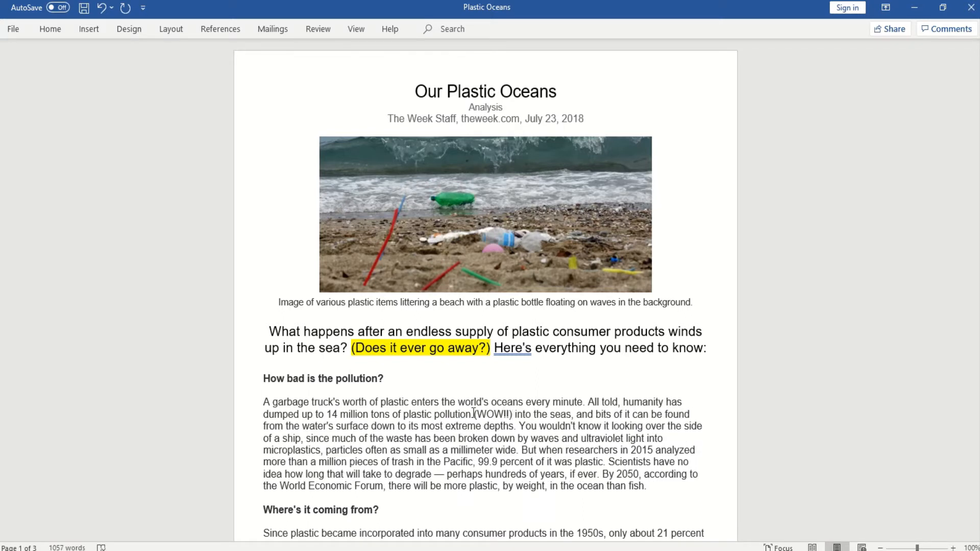
Change the font color of "(WOW!!)" in the first body paragraph to dark purple
left_click_drag(475, 415, 511, 414)
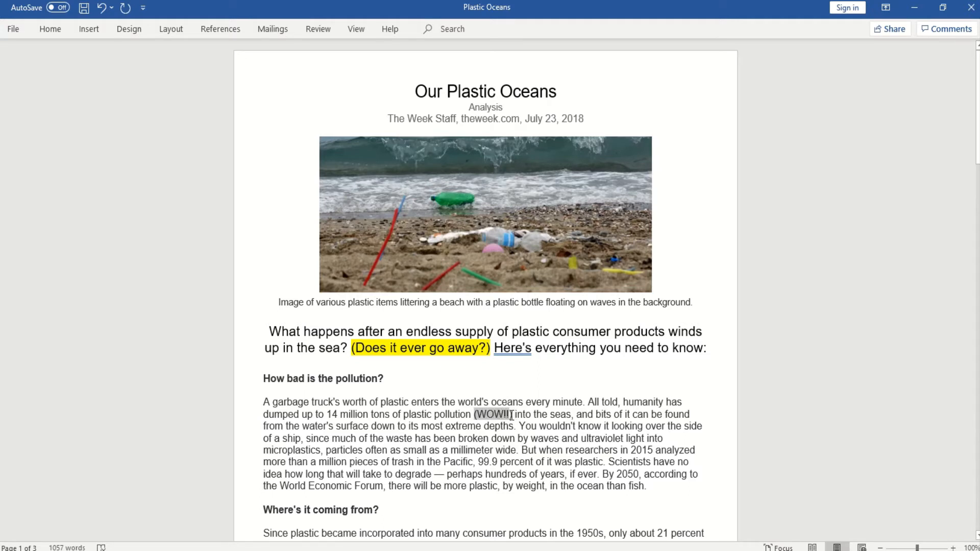
left_click_drag(512, 415, 512, 415)
left_click(50, 32)
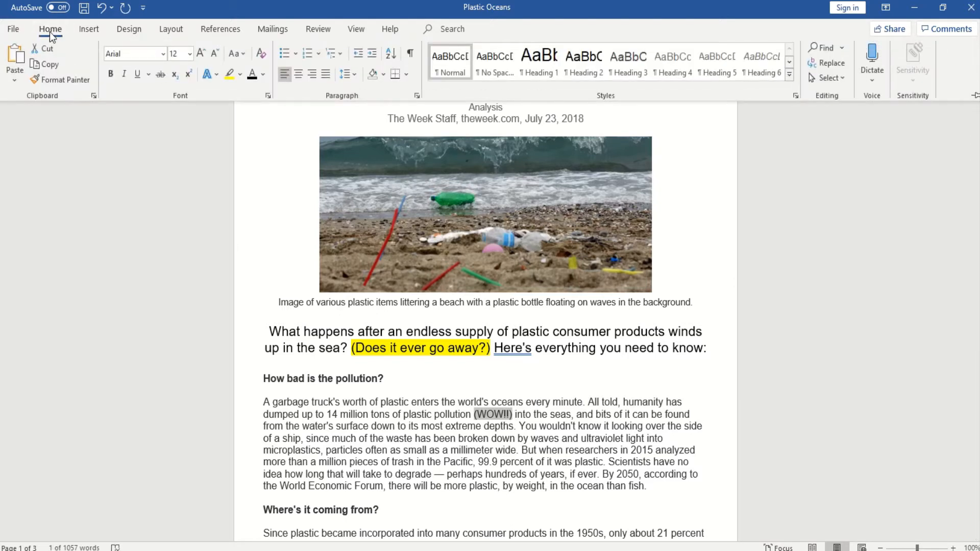
left_click(263, 76)
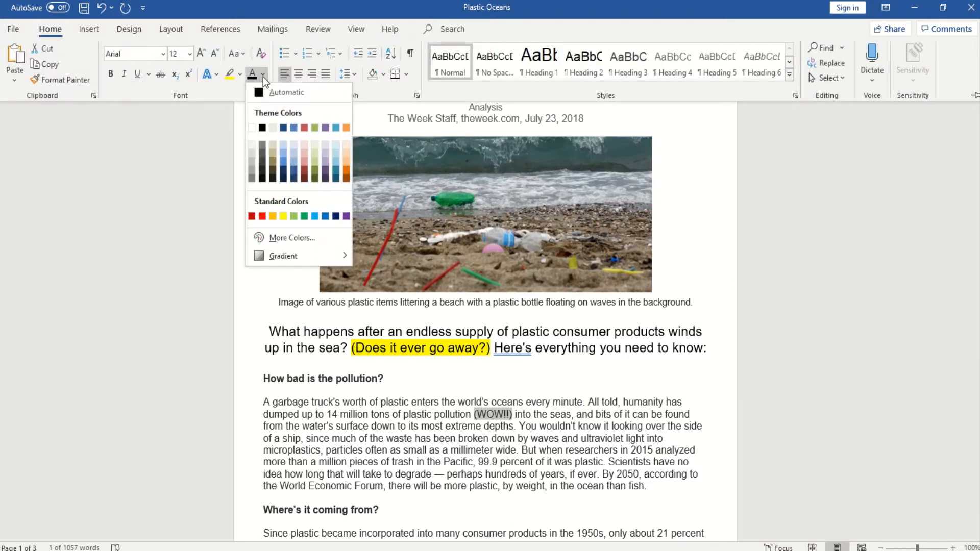
left_click(326, 173)
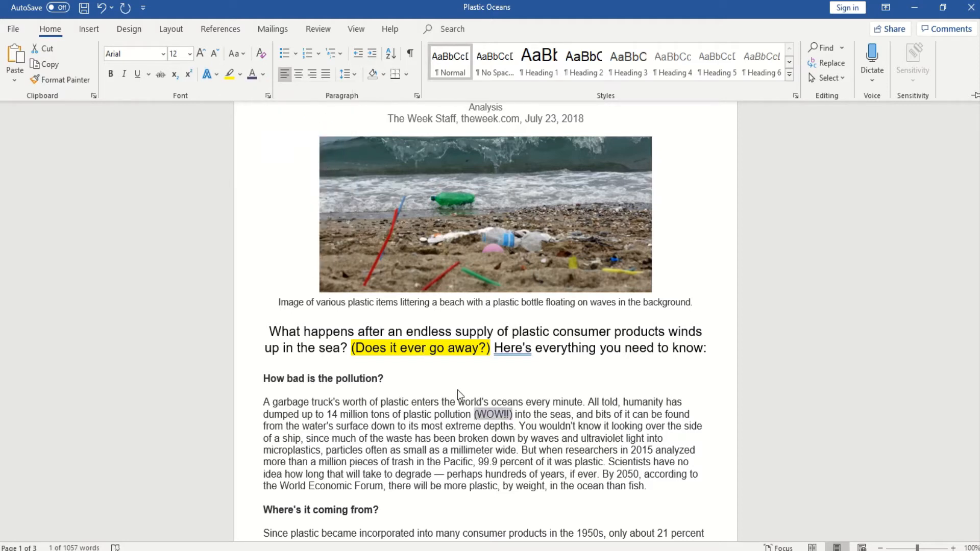
key("ctrl+F1")
left_click(503, 437)
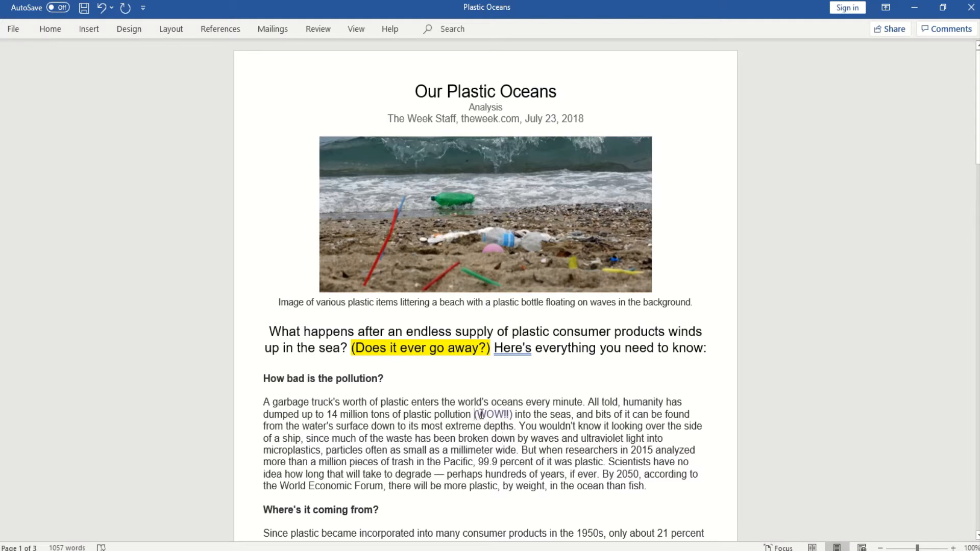
Make "(WOW!!)" bold and change its font color to a lighter purple
left_click_drag(481, 414, 515, 414)
left_click(47, 29)
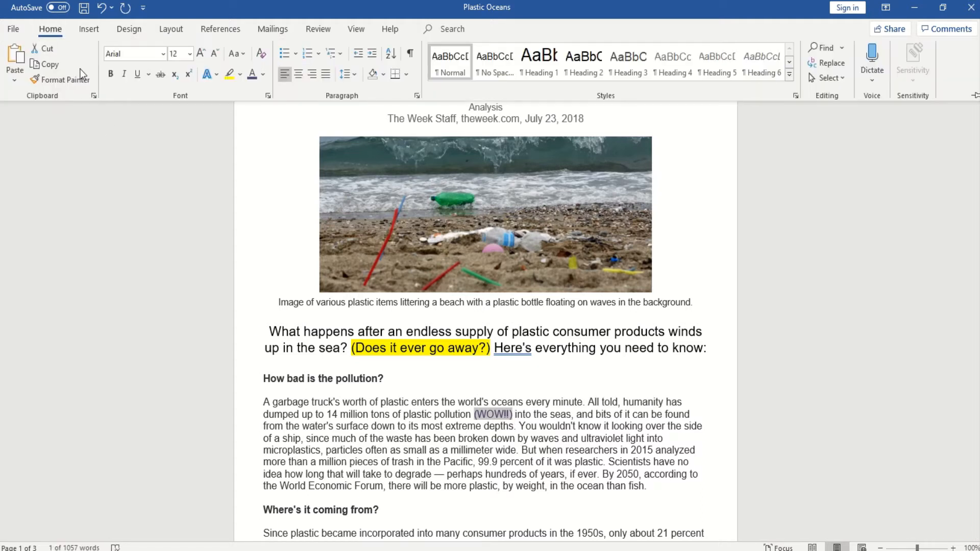
left_click(110, 77)
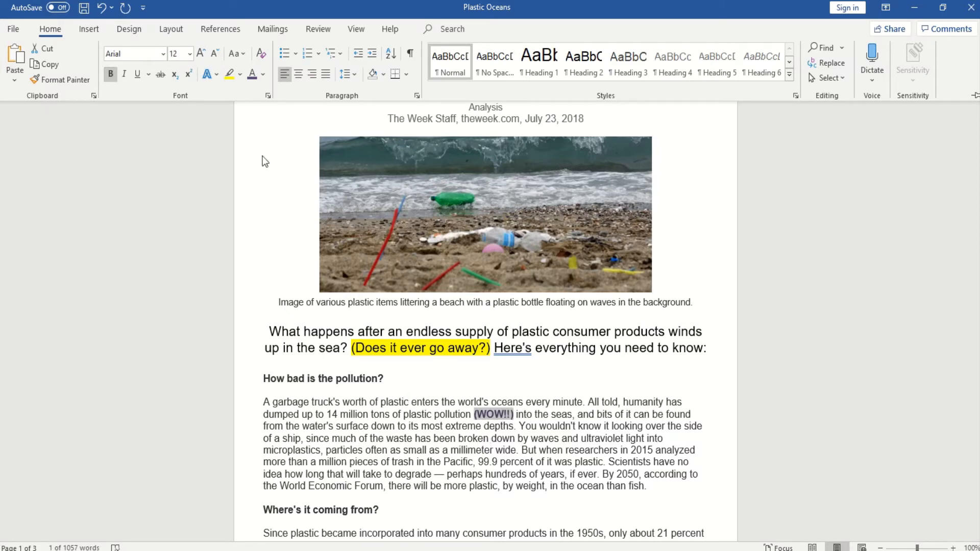
left_click(263, 74)
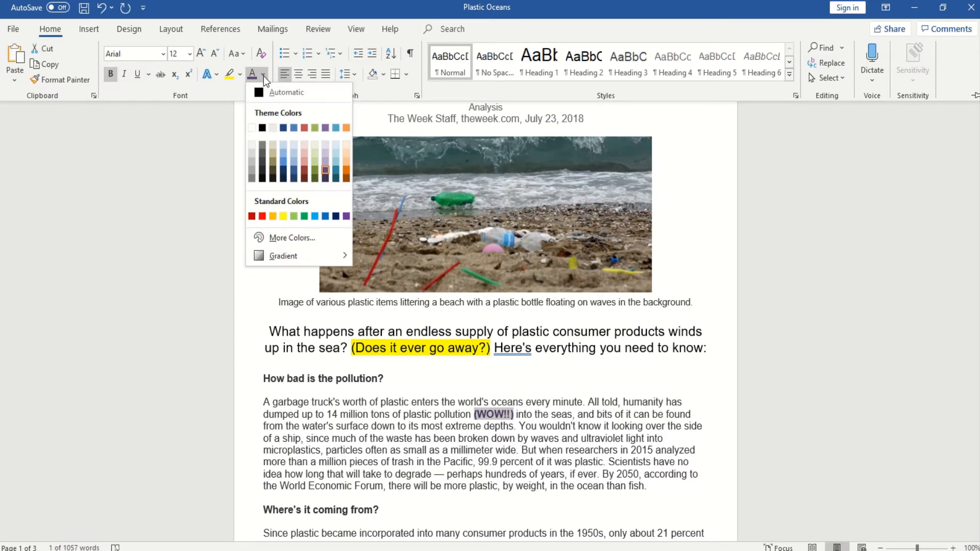
left_click(325, 165)
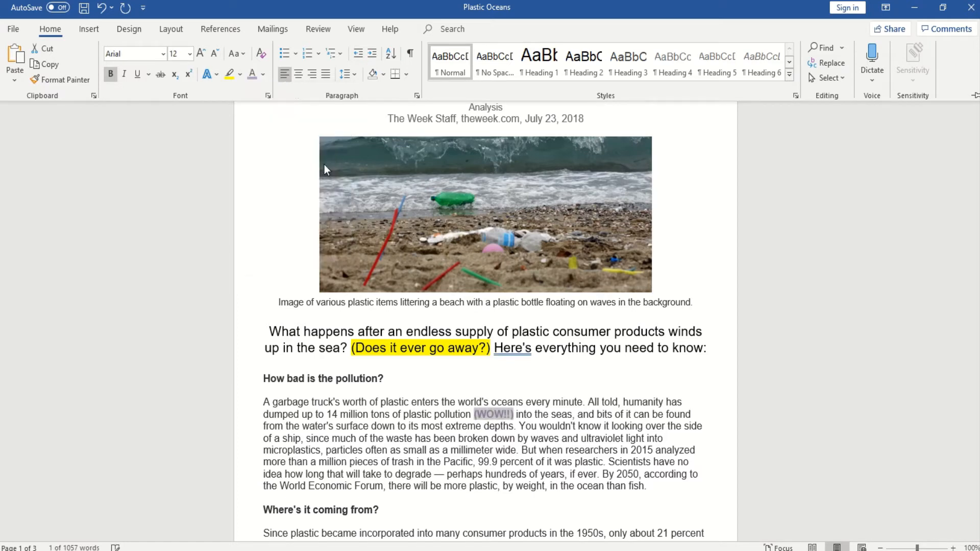
key("ctrl+F1")
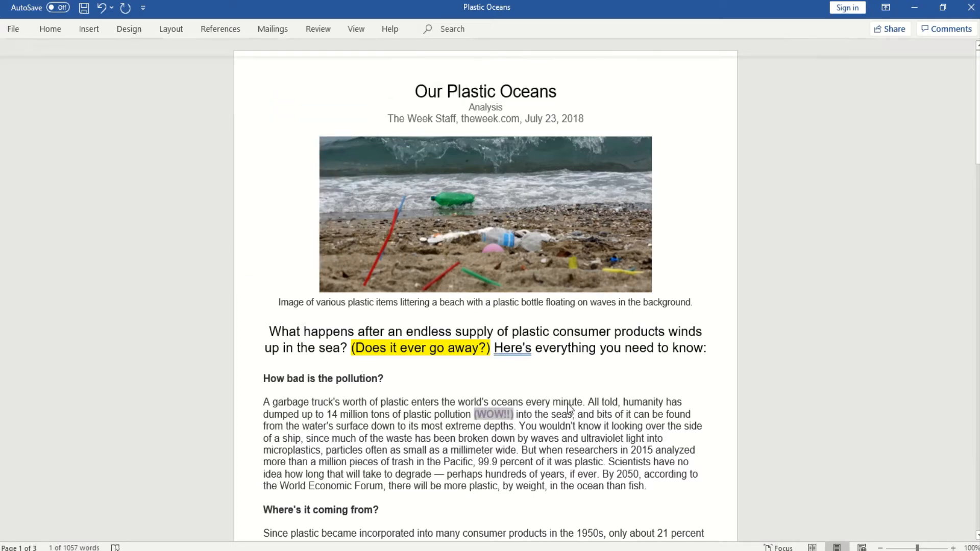
left_click(555, 439)
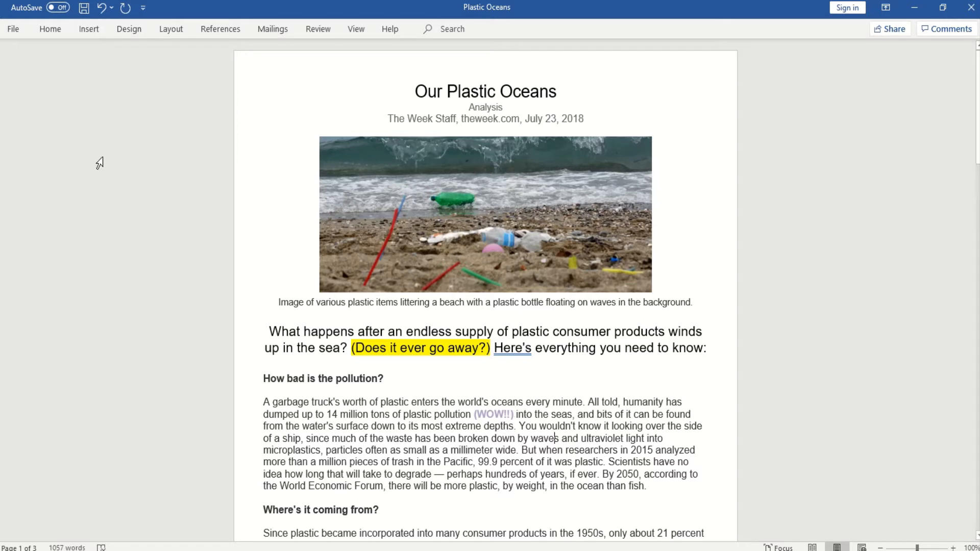
Undo all seven edits at once, back through the insertion of "(Does it ever go away?)"
left_click(112, 8)
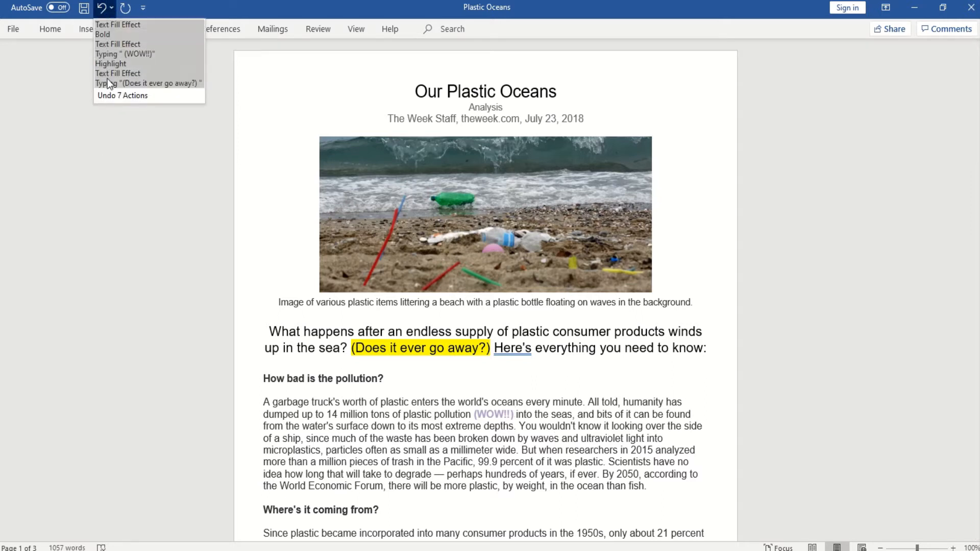
left_click(108, 82)
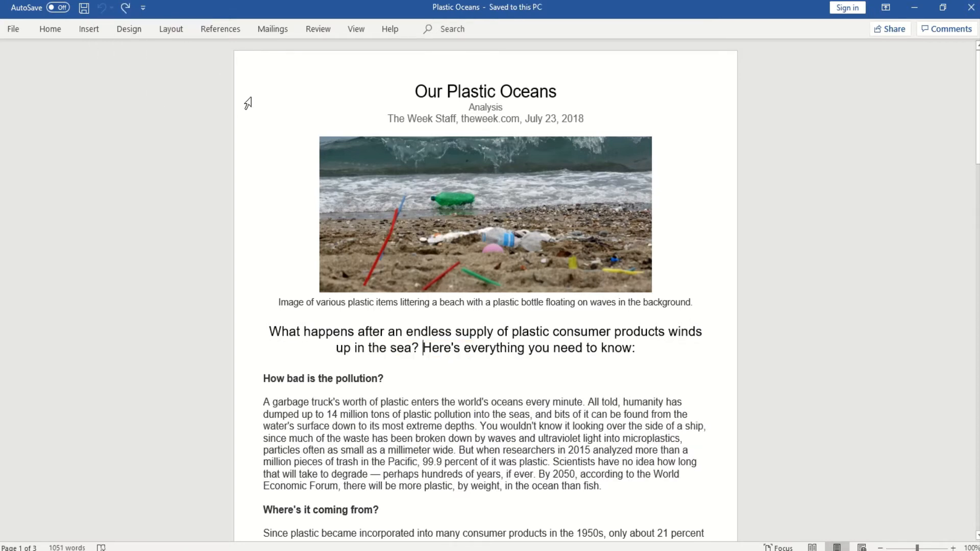
Turn on Track Changes for the document
left_click(319, 29)
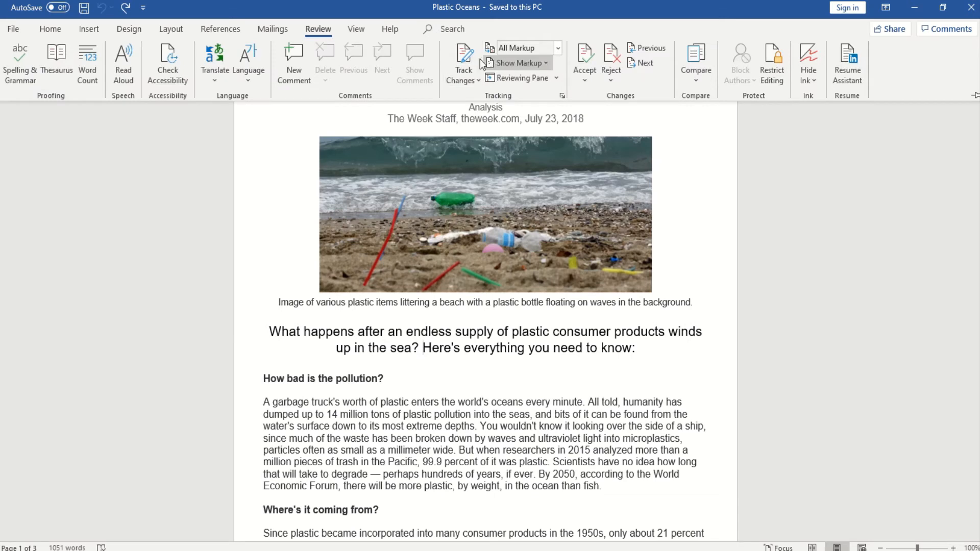
left_click(467, 76)
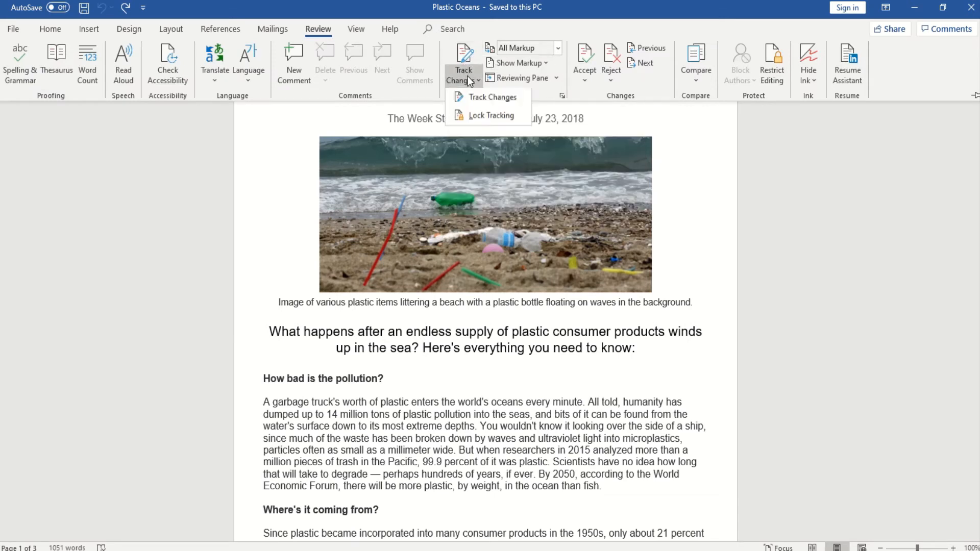
left_click(475, 99)
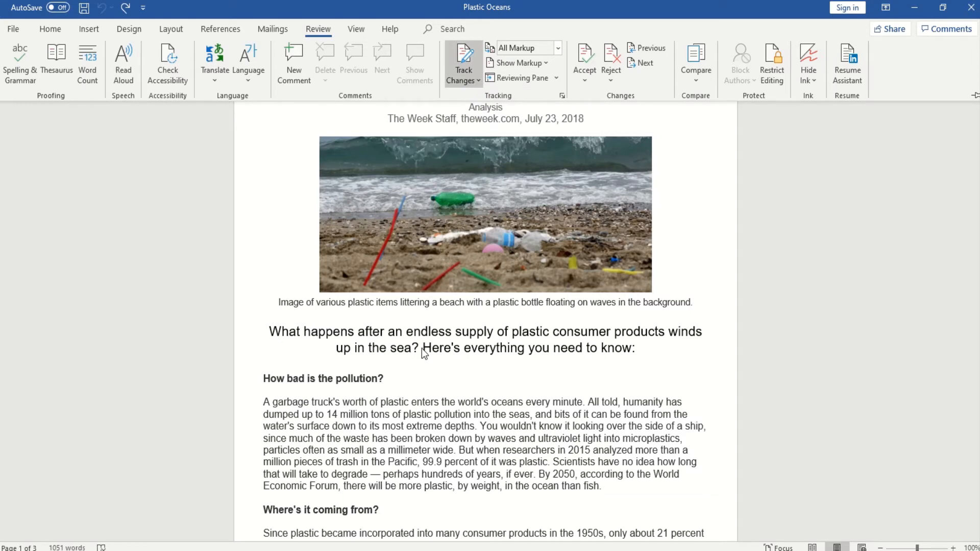
With changes tracked, insert "(Does it ever go away?)" in the heading before "Here's everything you need to know:"
type("(does")
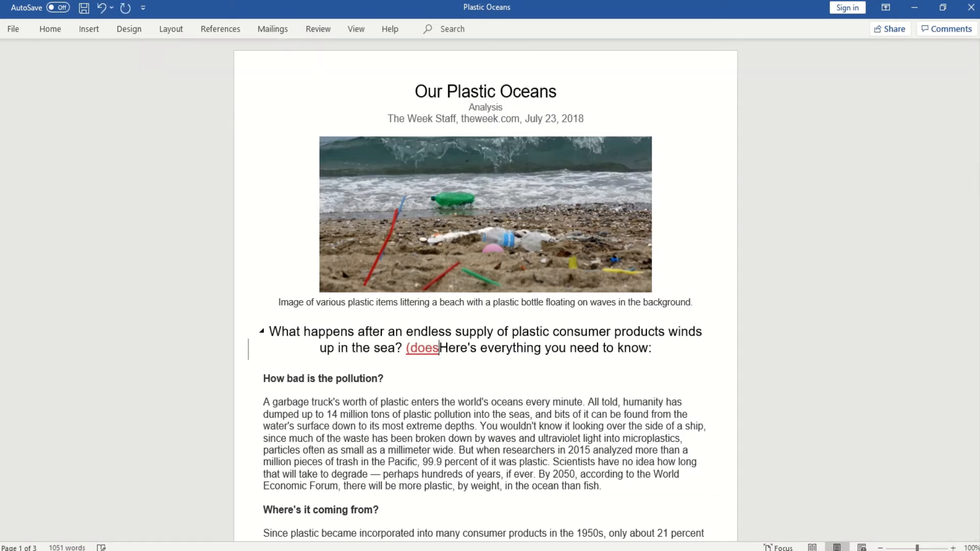
key("BackSpace")
key("BackSpace")
key("BackSpace")
key("BackSpace")
key("BackSpace")
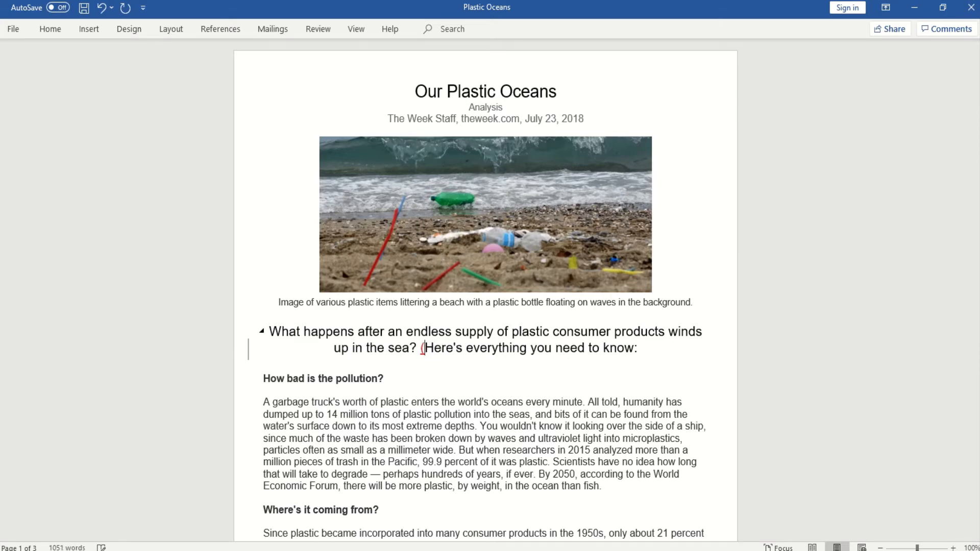
type("Does it ever ")
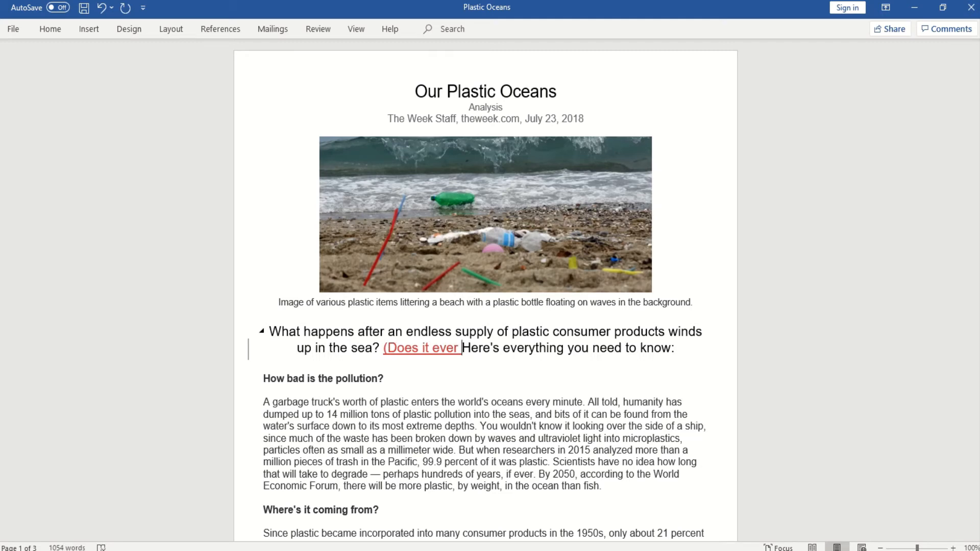
type("go away?")
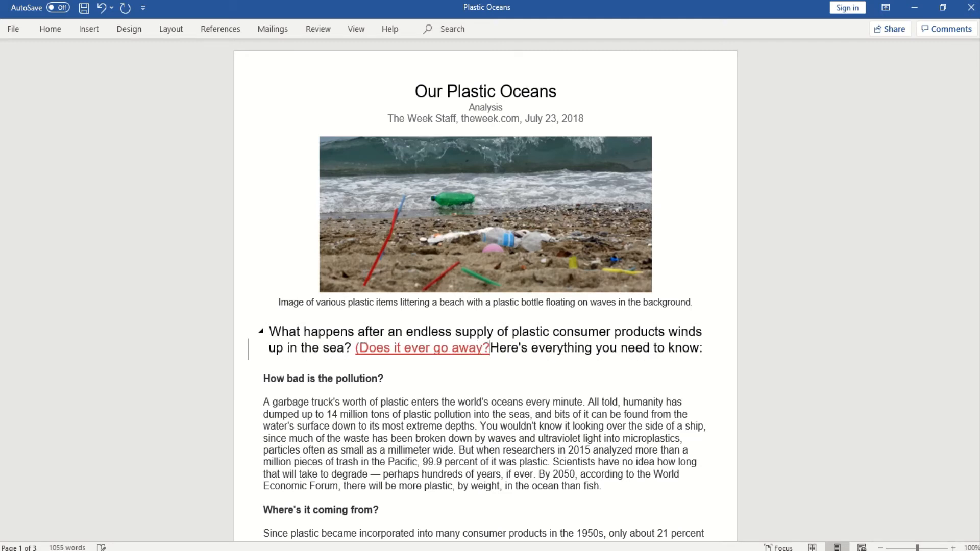
type(")")
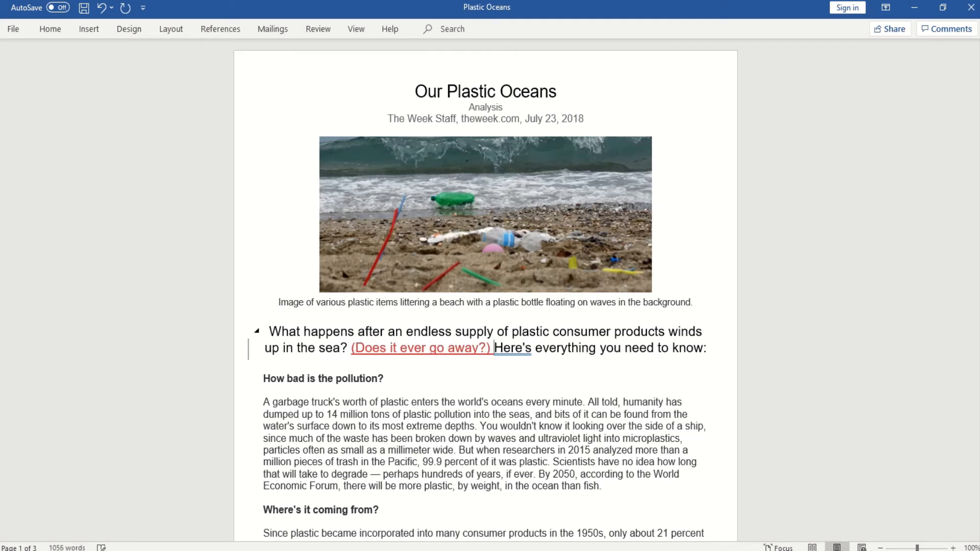
Add the tracked comment "(WOW!!)" after "plastic pollution" in the paragraph under "How bad is the pollution?"
left_click(472, 414)
type("(WO")
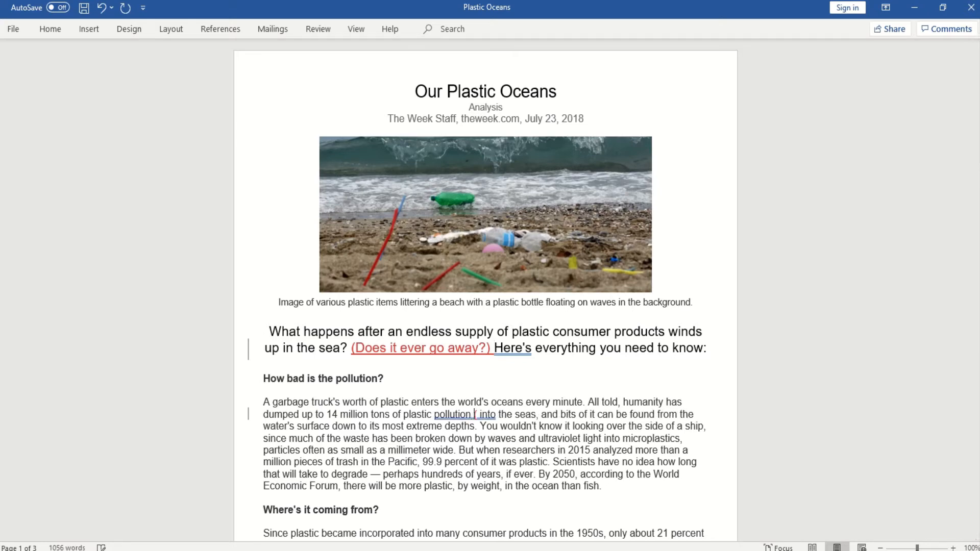
type("W!!)")
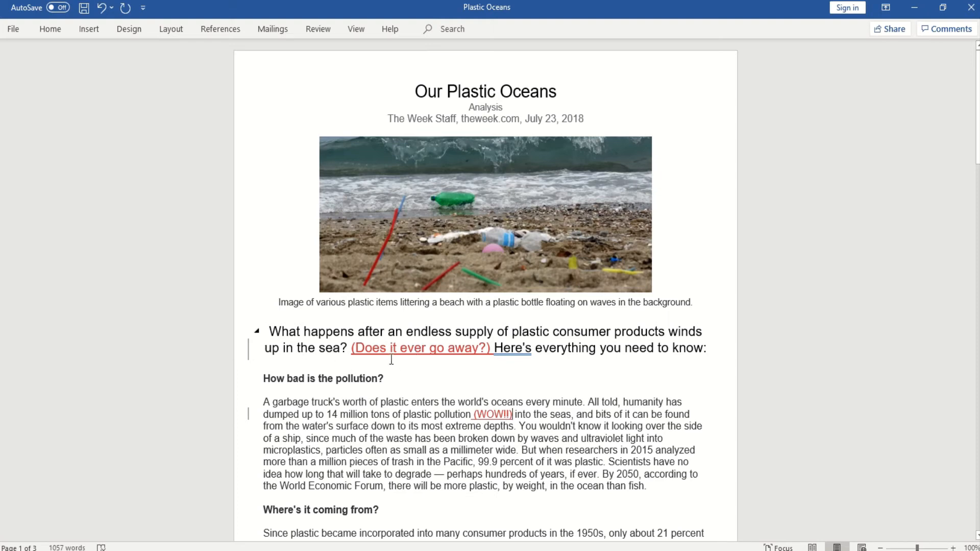
Undo all the tracked insertions, removing "(WOW!!)" from the paragraph and "(Does it ever go away?)" from the heading
left_click(317, 29)
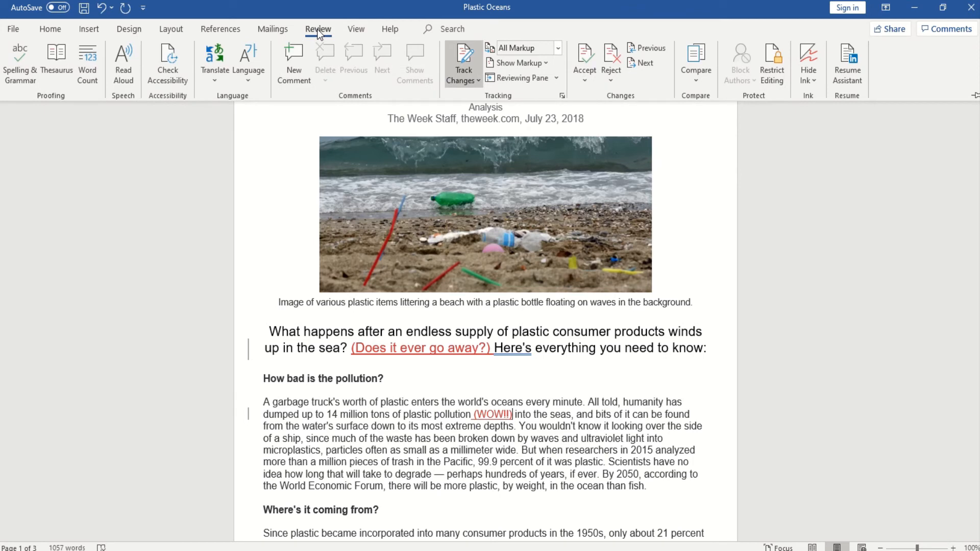
left_click(111, 8)
left_click(108, 34)
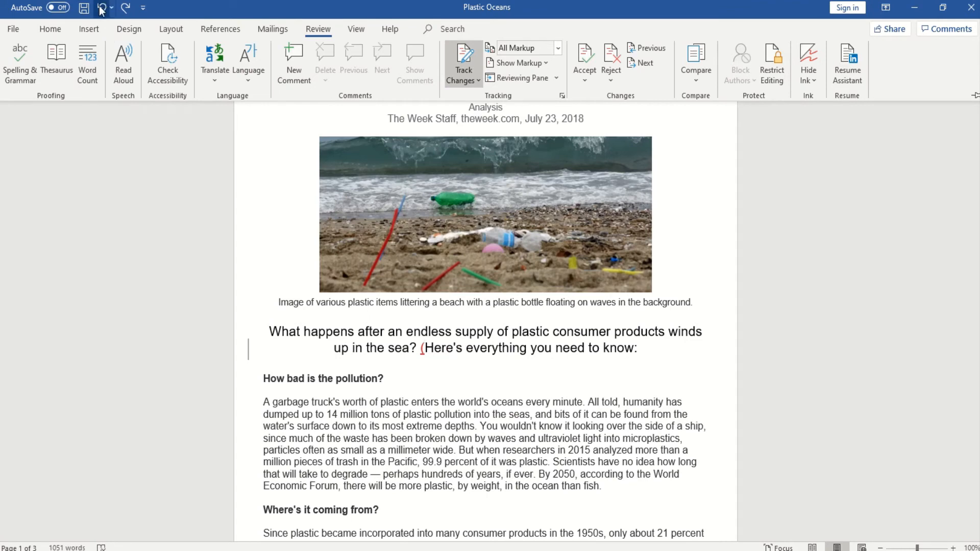
left_click(101, 8)
left_click(102, 7)
left_click(102, 7)
left_click(101, 8)
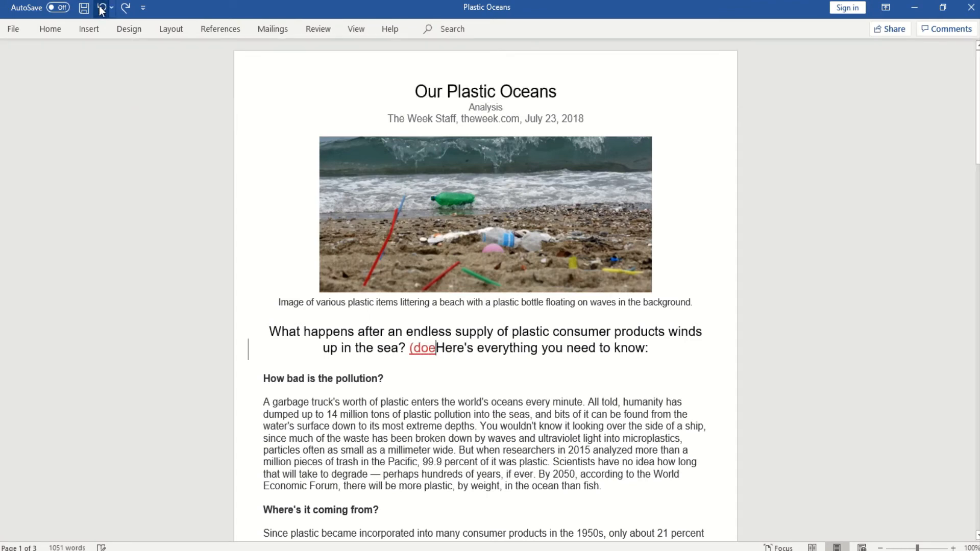
left_click(101, 8)
left_click(101, 8)
left_click(102, 7)
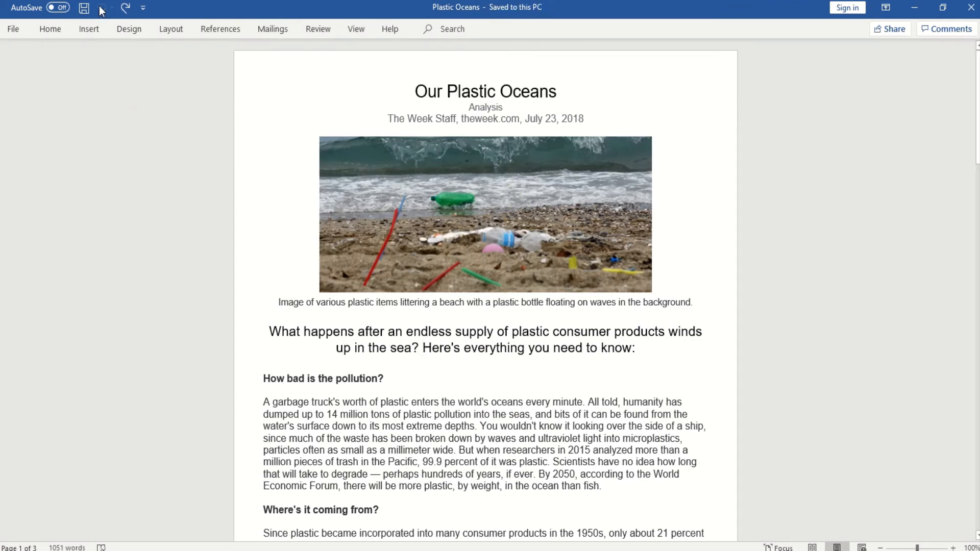
left_click(117, 119)
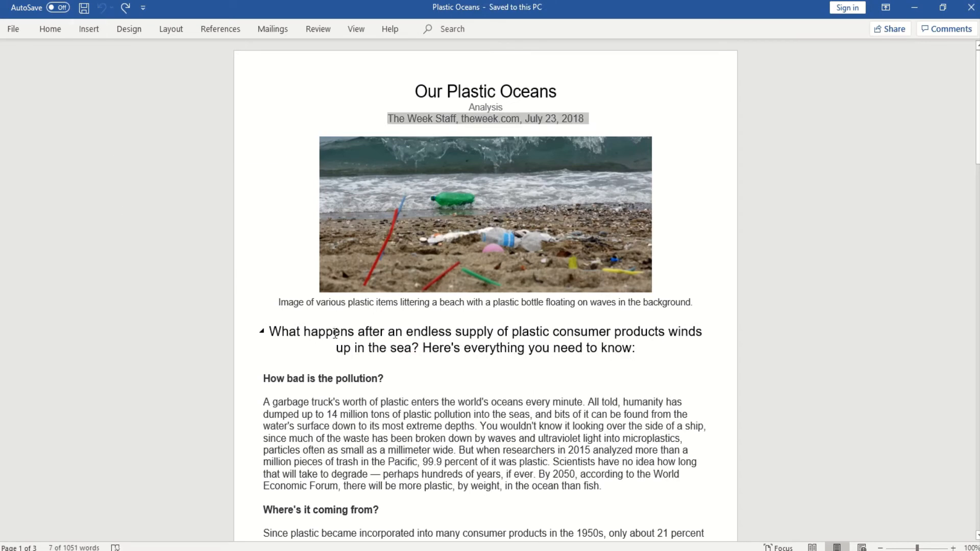
Attach a comment reading "Does it ever go away?" to the word "Here's" in the heading below the image caption
left_click(422, 349)
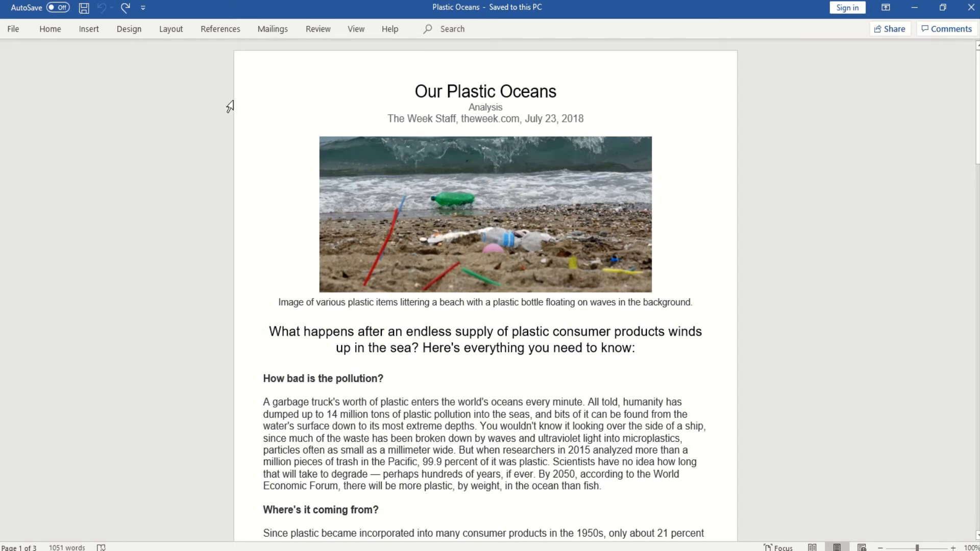
left_click(316, 32)
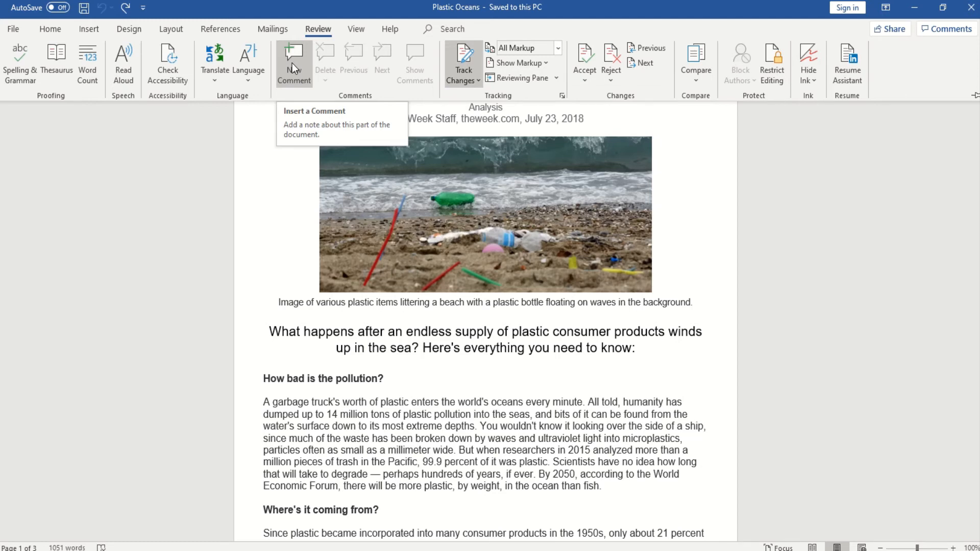
left_click(292, 63)
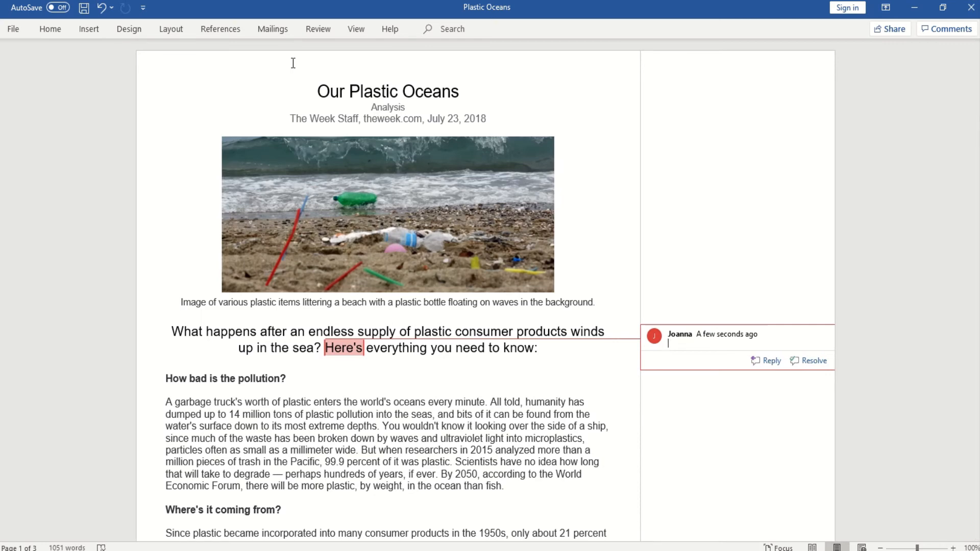
type("Does it ever go away?")
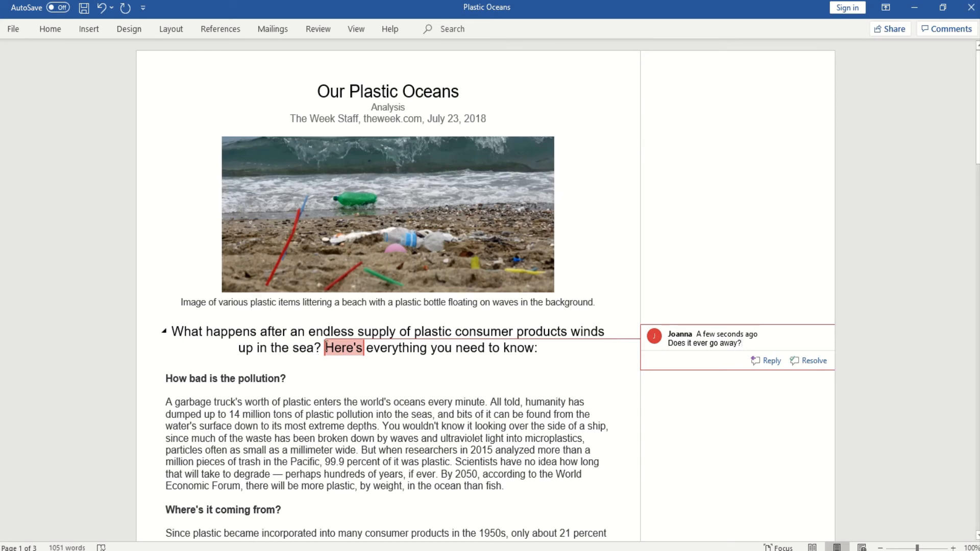
key("Escape")
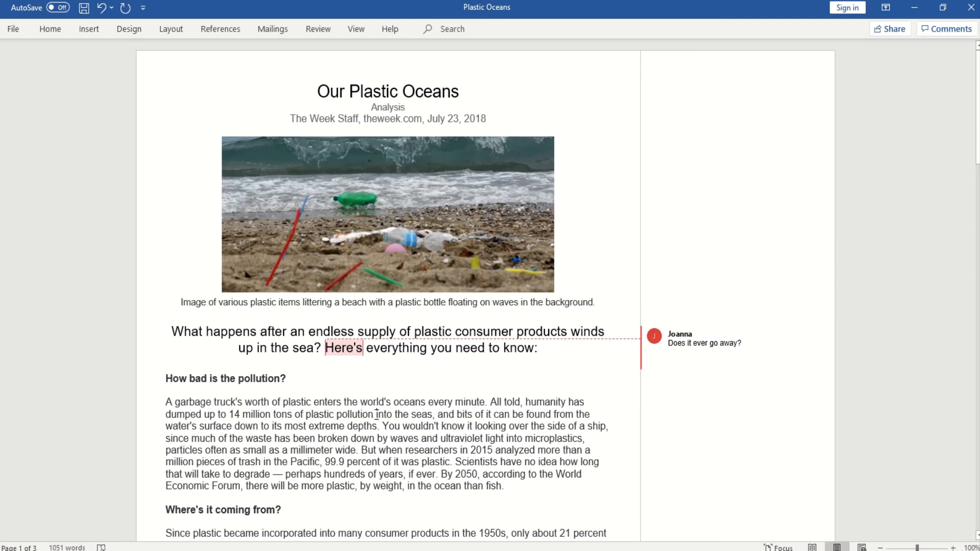
Attach a comment reading "Wow!!" to the word "into" after "plastic pollution" in the paragraph under "How bad is the pollution?"
left_click(324, 31)
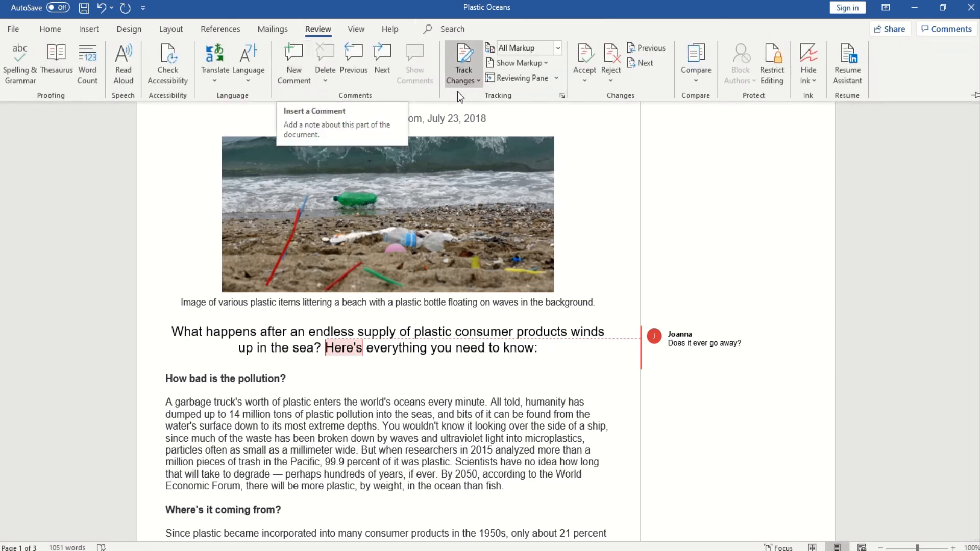
left_click(469, 78)
left_click(472, 97)
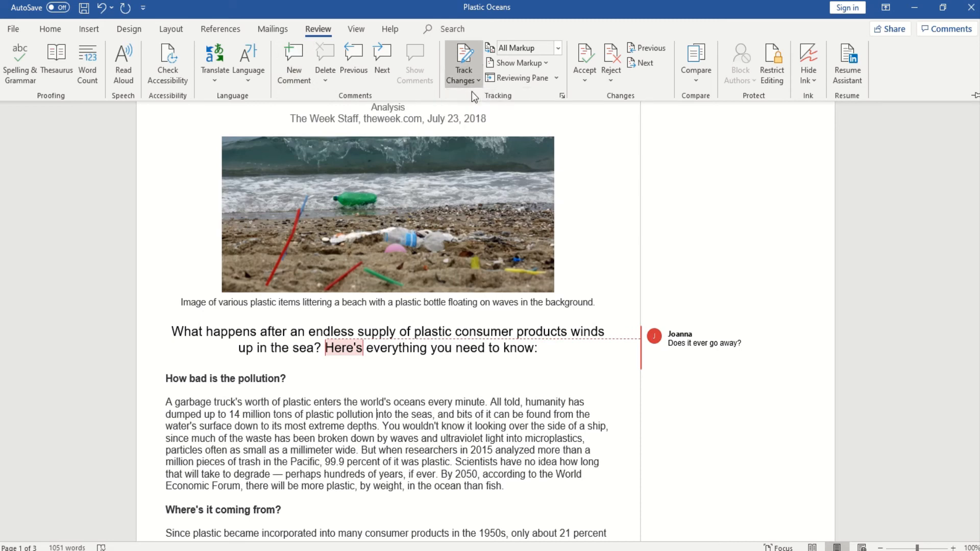
key("ctrl+F1")
key("ctrl+alt+m")
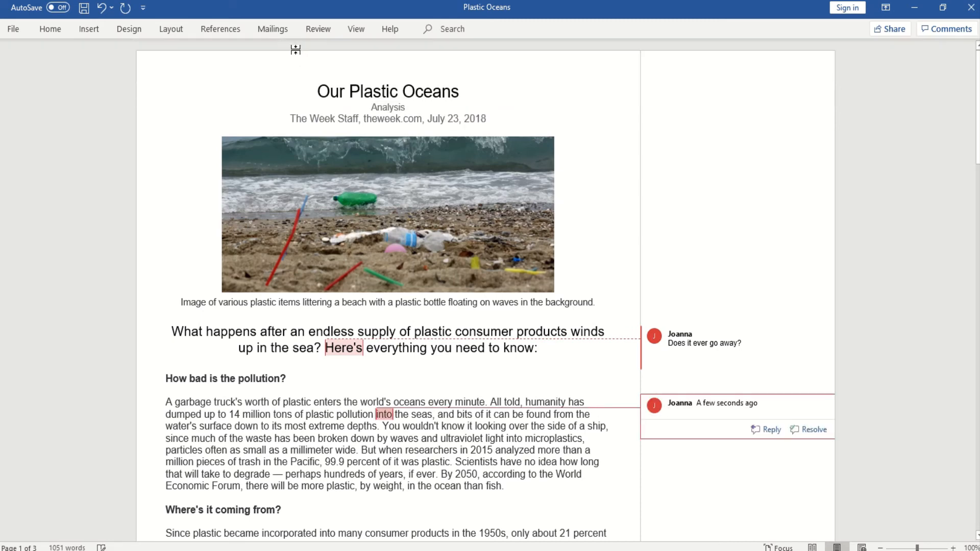
type("Wow!!")
left_click(50, 30)
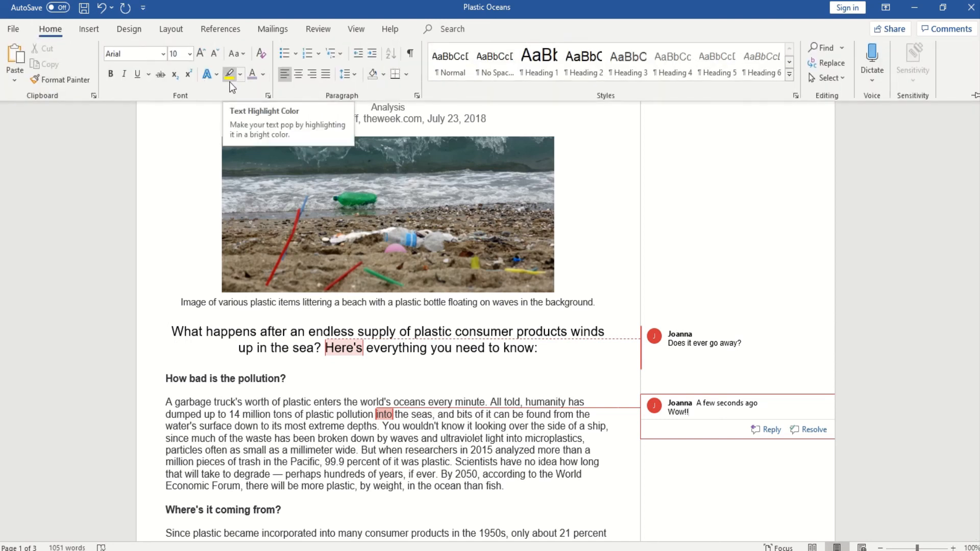
left_click(117, 229)
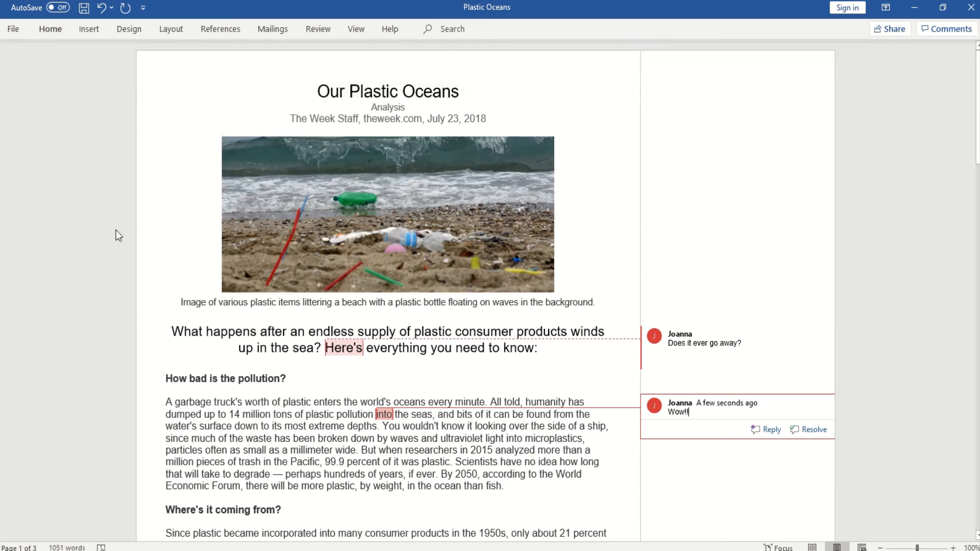
Turn off Track Changes for the document
left_click(319, 30)
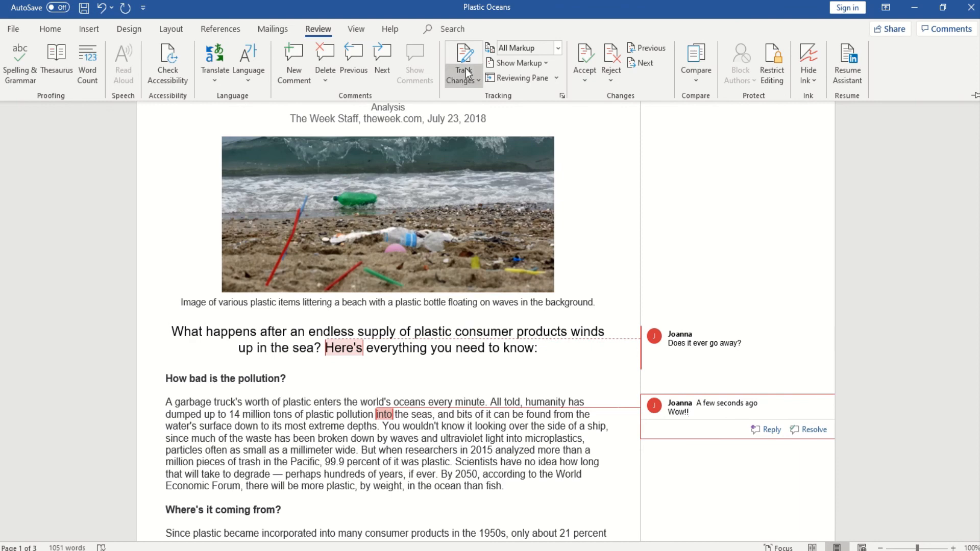
left_click(466, 75)
left_click(478, 103)
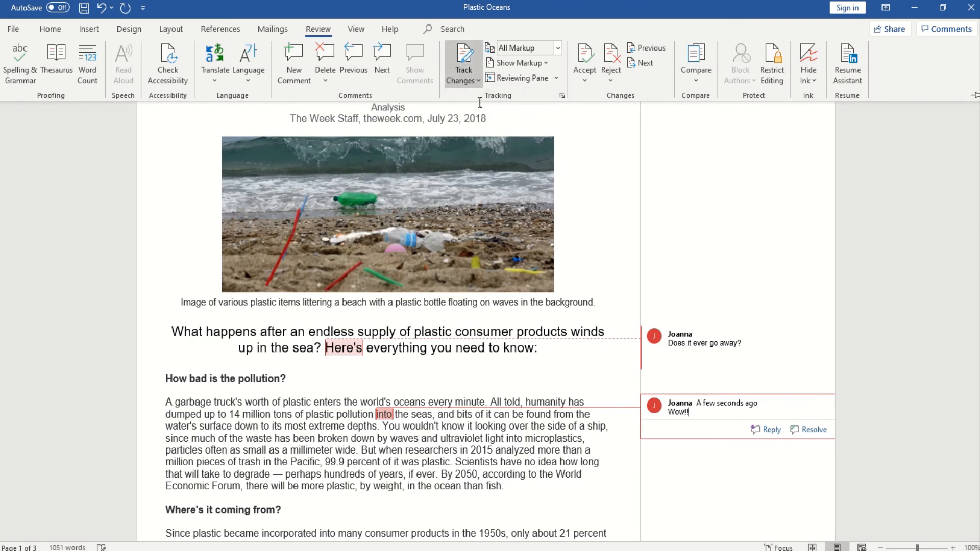
left_click(466, 72)
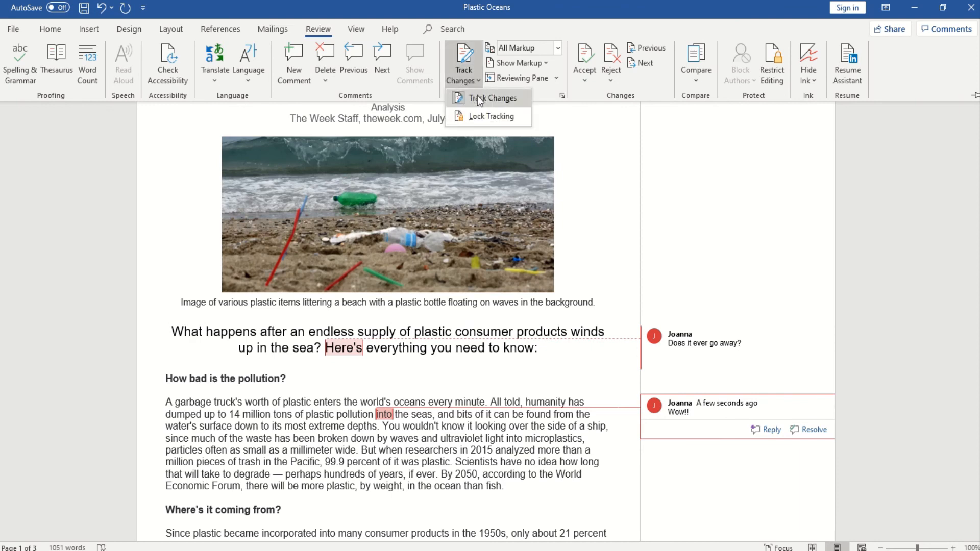
left_click(478, 96)
left_click(572, 114)
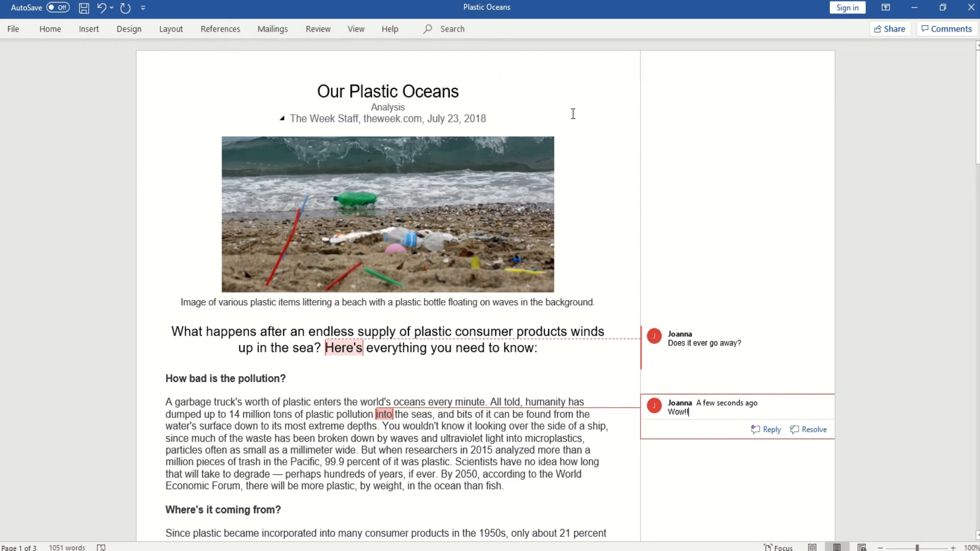
left_click(320, 28)
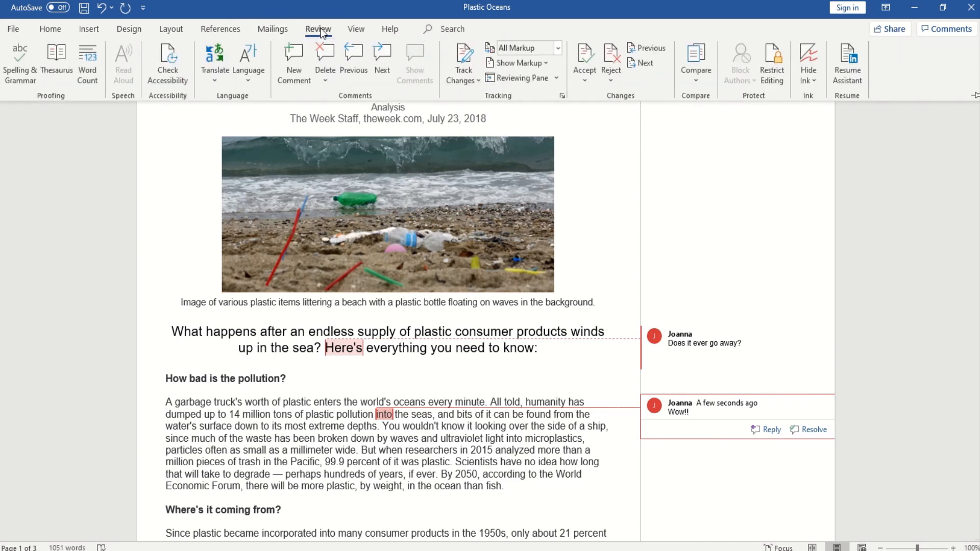
left_click(296, 65)
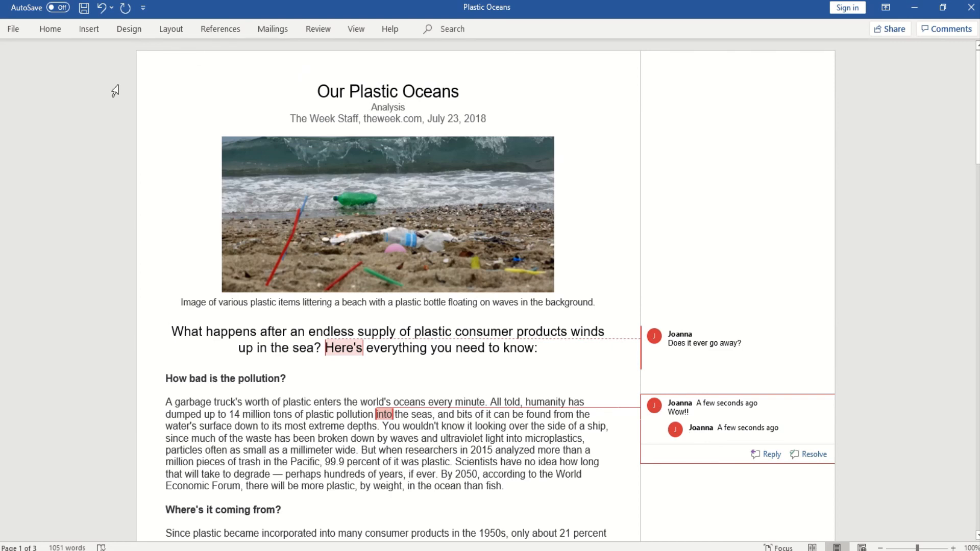
left_click(103, 8)
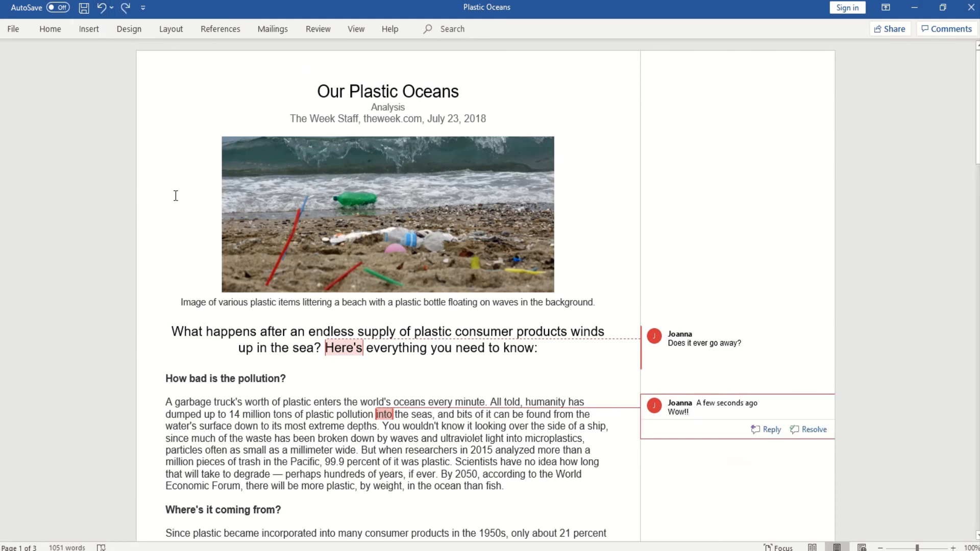